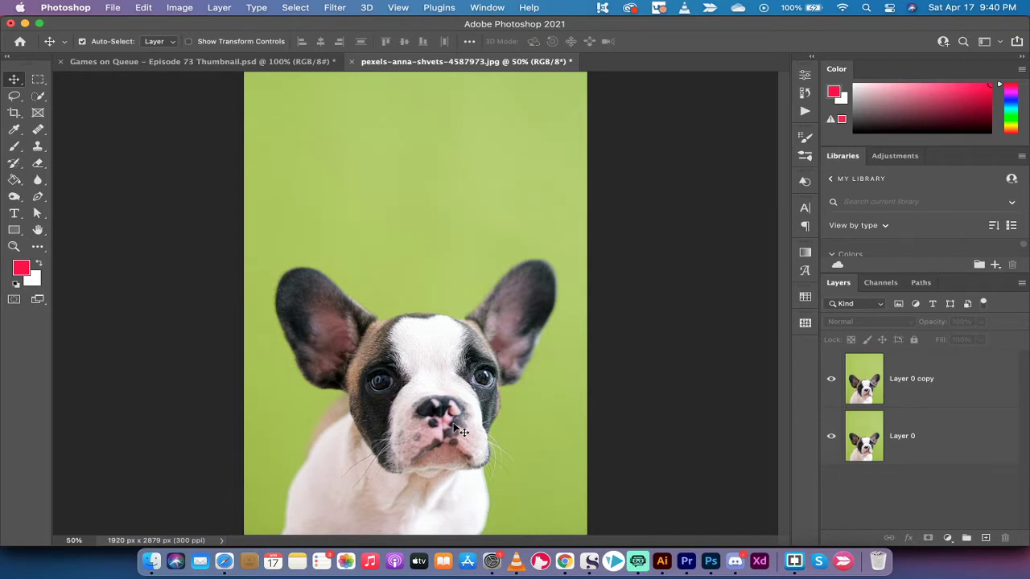
Compare the edited copy against the original, then swap it for a fresh duplicate of Layer 0.
left_click(832, 381)
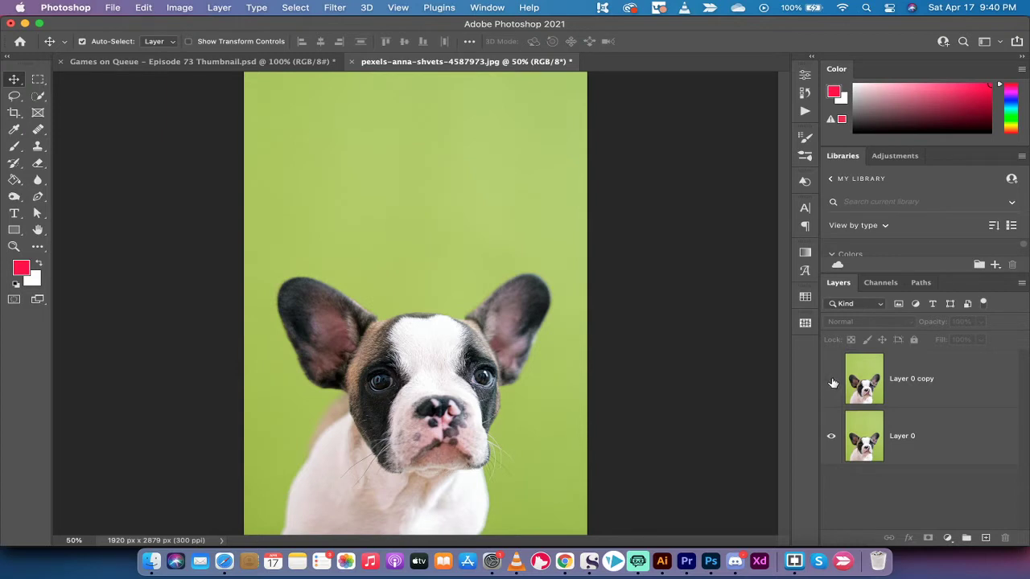
left_click(832, 381)
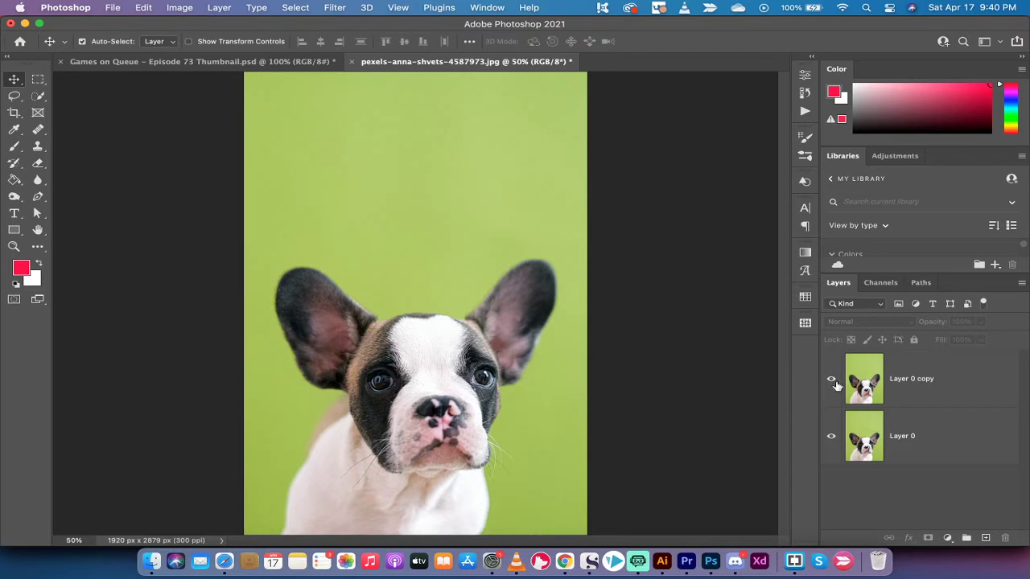
left_click(833, 381)
left_click(833, 383)
left_click(831, 382)
left_click(832, 382)
left_click_drag(880, 391, 1002, 537)
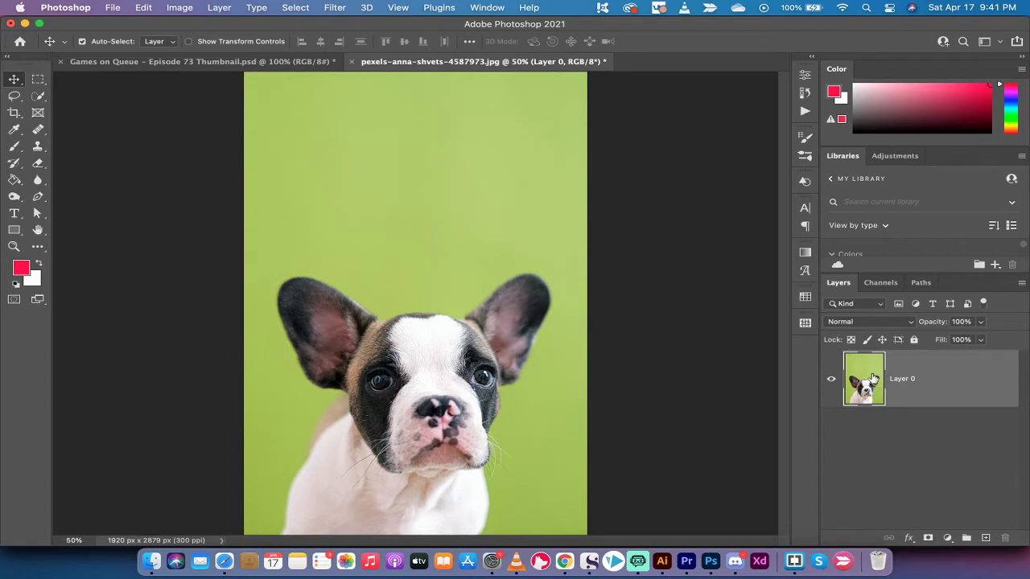
left_click_drag(871, 388, 983, 537)
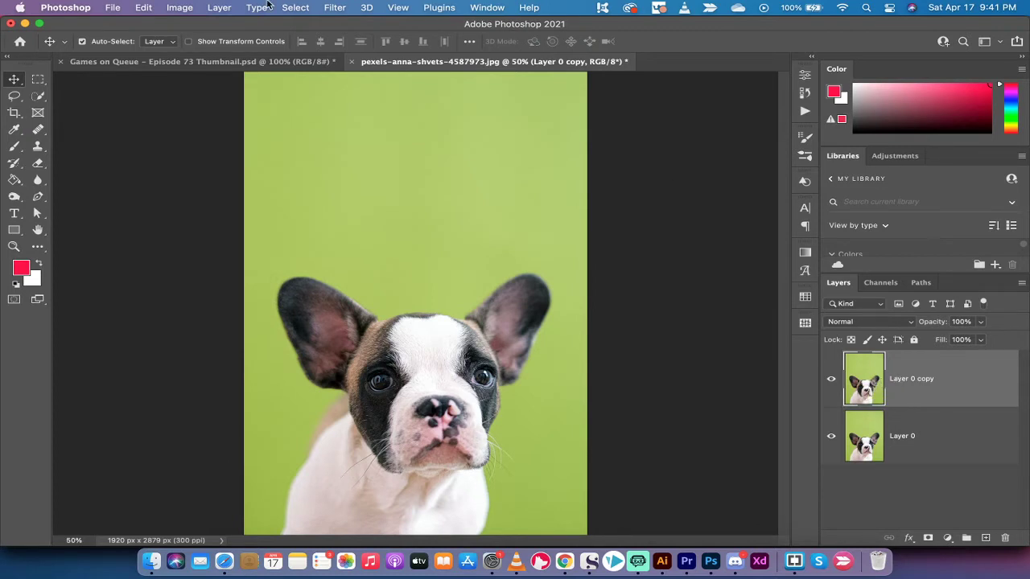
Put Layer 0 copy into Warp mode, then test-bend the right edge and undo it.
left_click(147, 7)
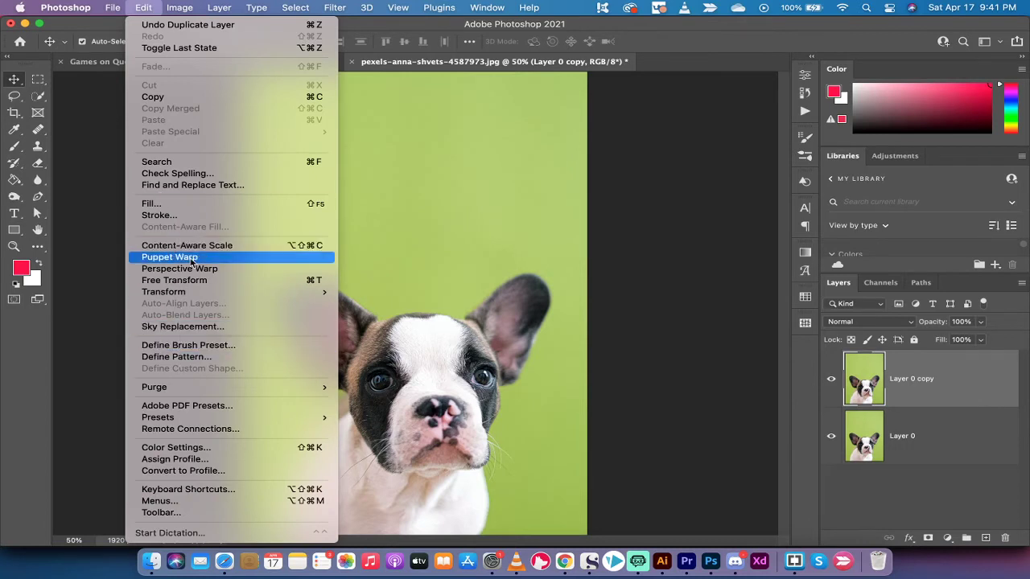
mouse_move(193, 294)
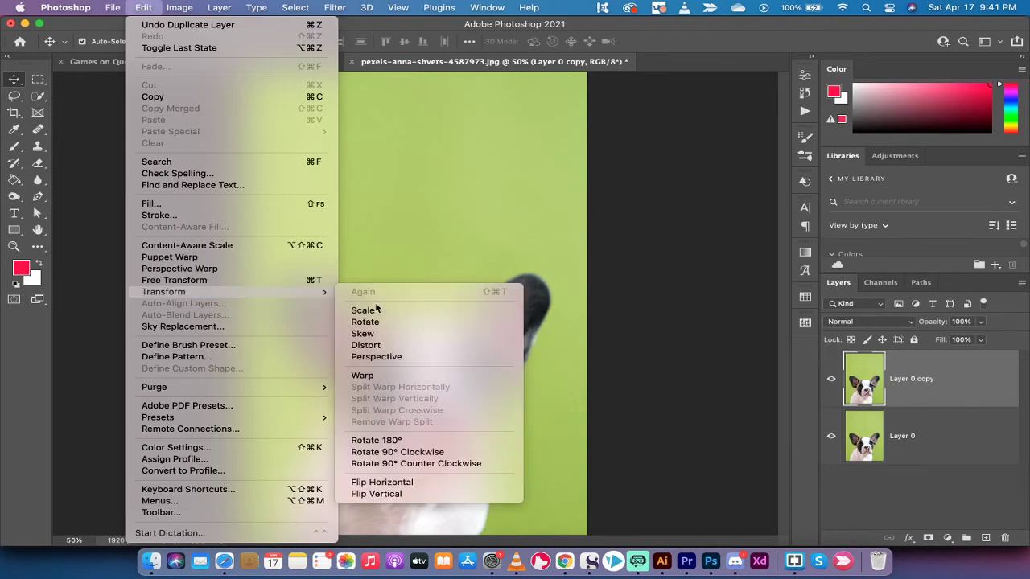
left_click(364, 375)
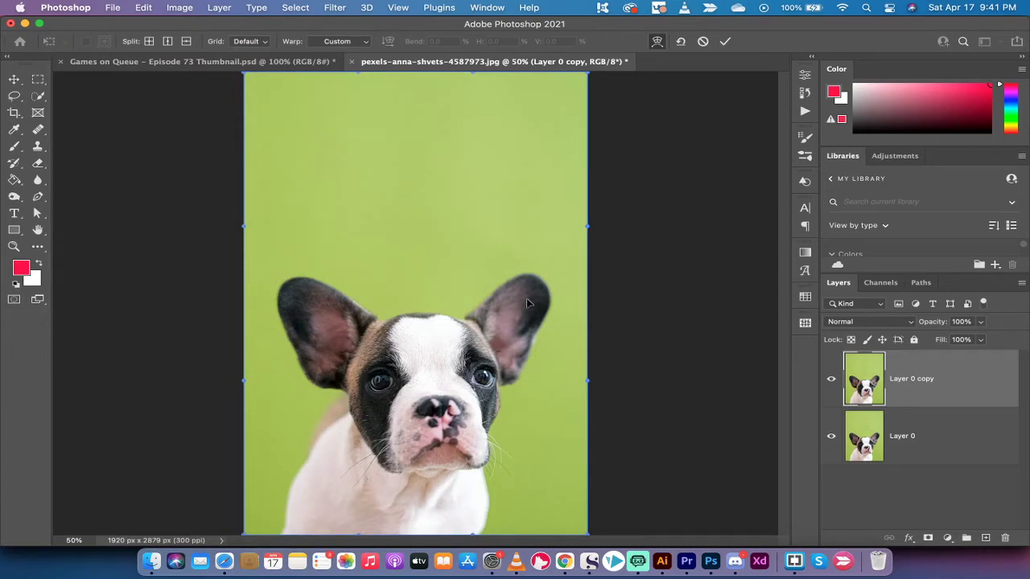
left_click_drag(589, 233, 647, 214)
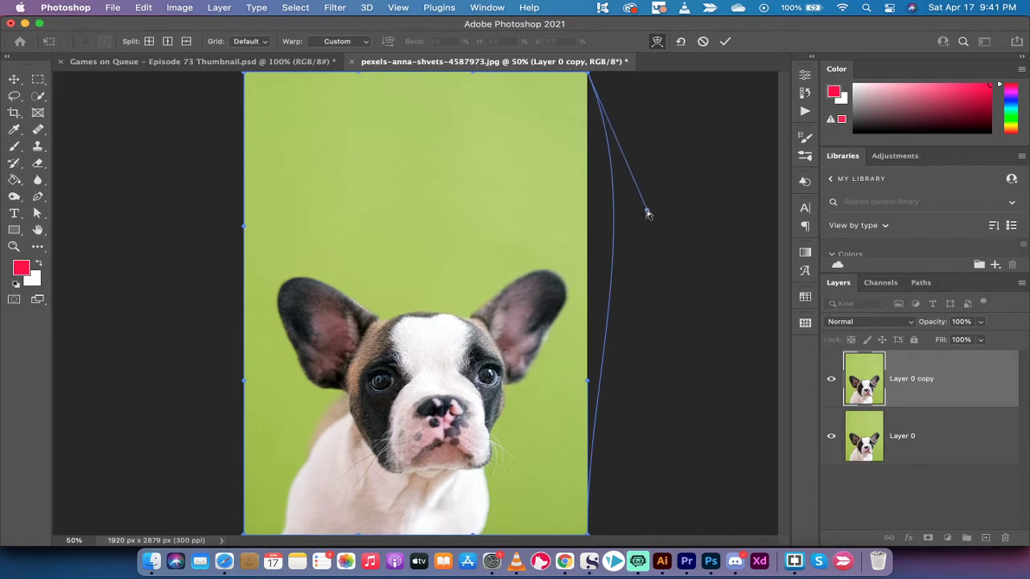
key("super+z")
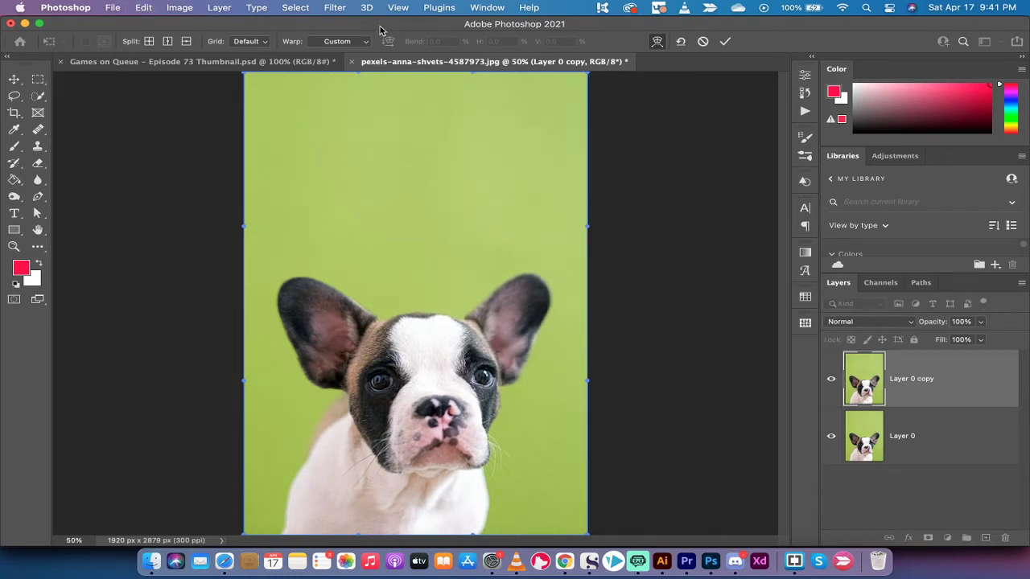
Add a horizontal warp split just above the puppy's ear tips.
left_click(148, 7)
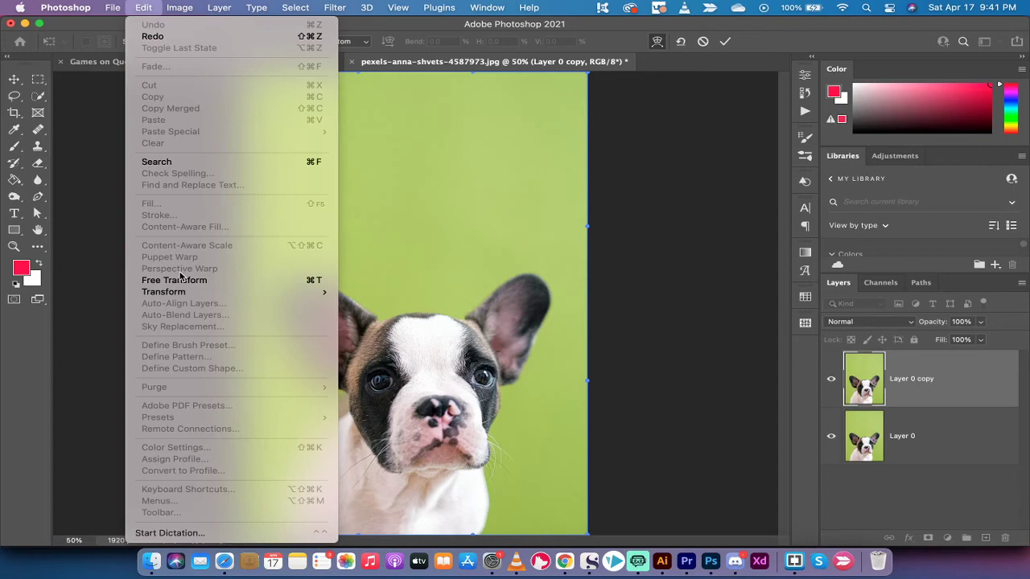
left_click(145, 7)
left_click(145, 6)
mouse_move(168, 295)
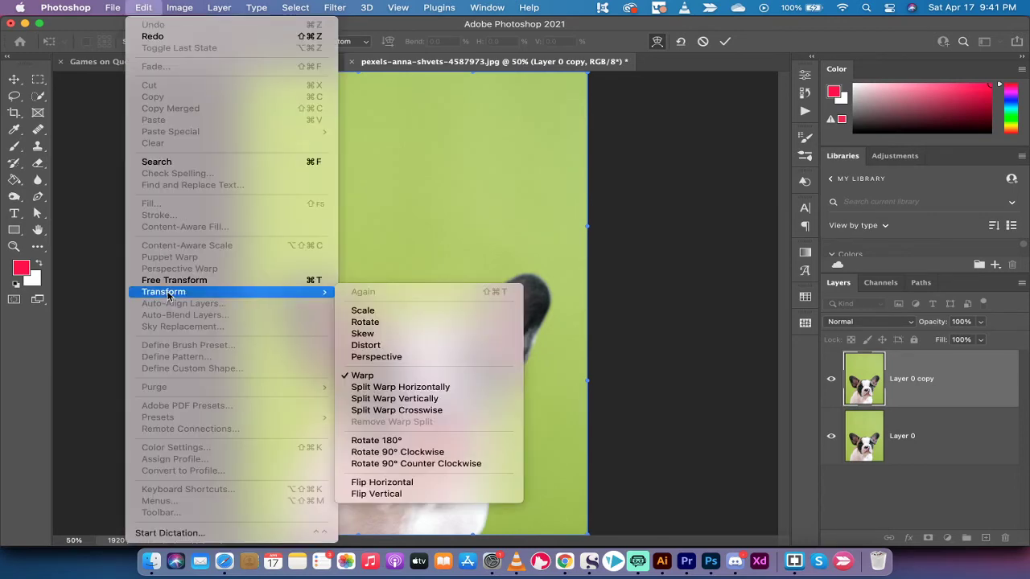
left_click(417, 391)
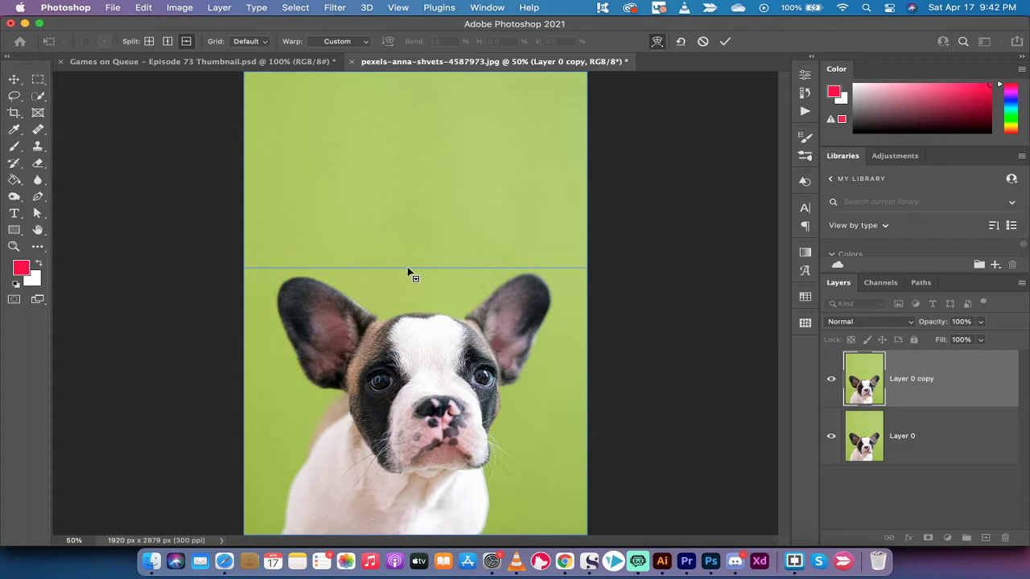
left_click(408, 268)
Add a second horizontal warp split across the puppy's eyes.
left_click(141, 8)
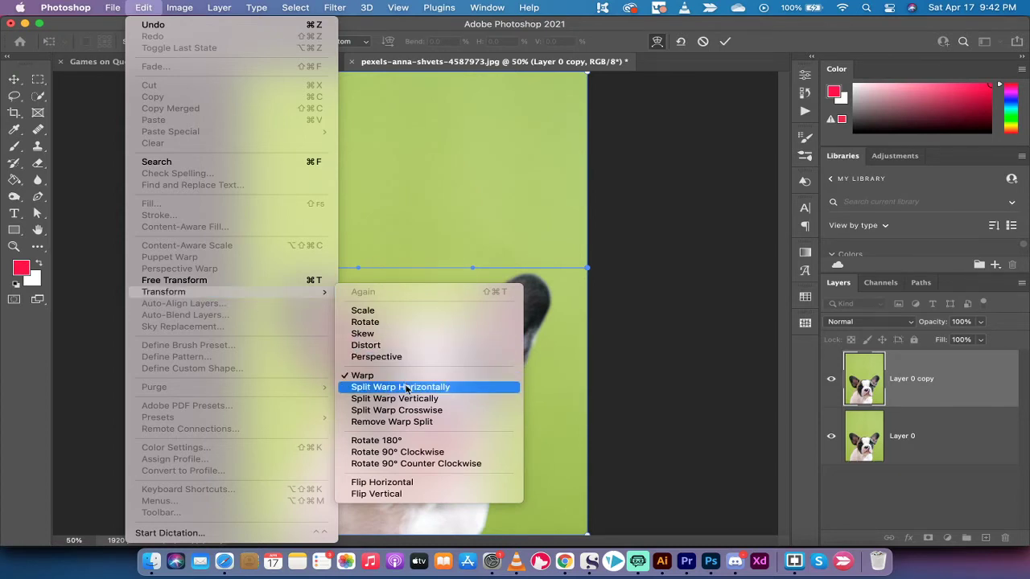
left_click(406, 388)
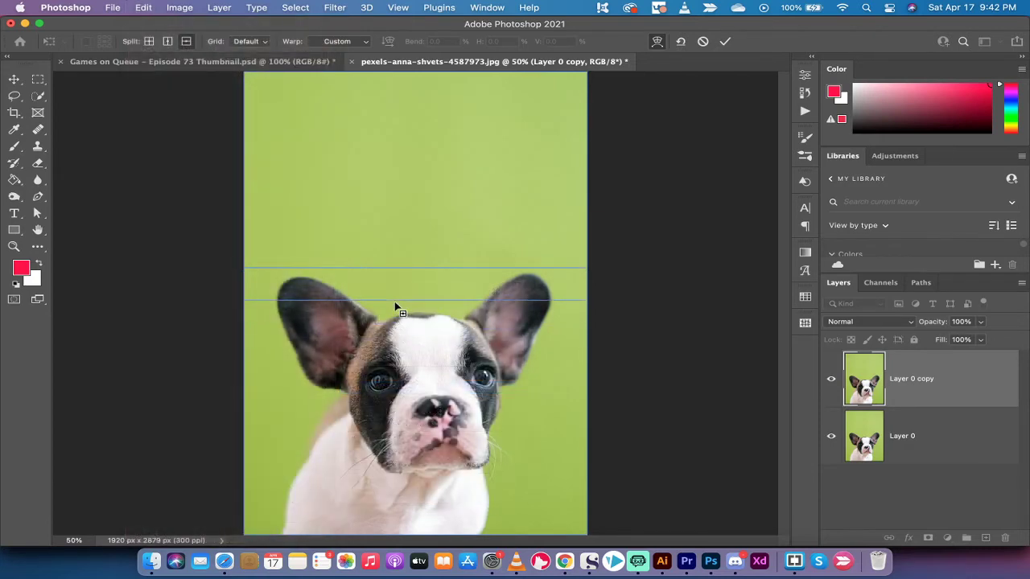
left_click(399, 395)
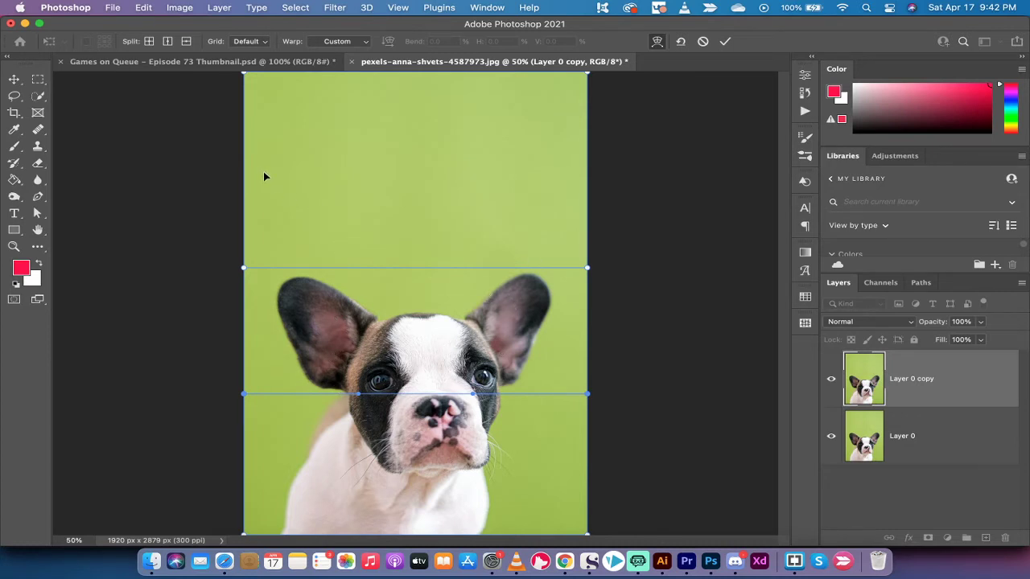
Add a vertical warp split along the left side of the puppy's face.
left_click(147, 7)
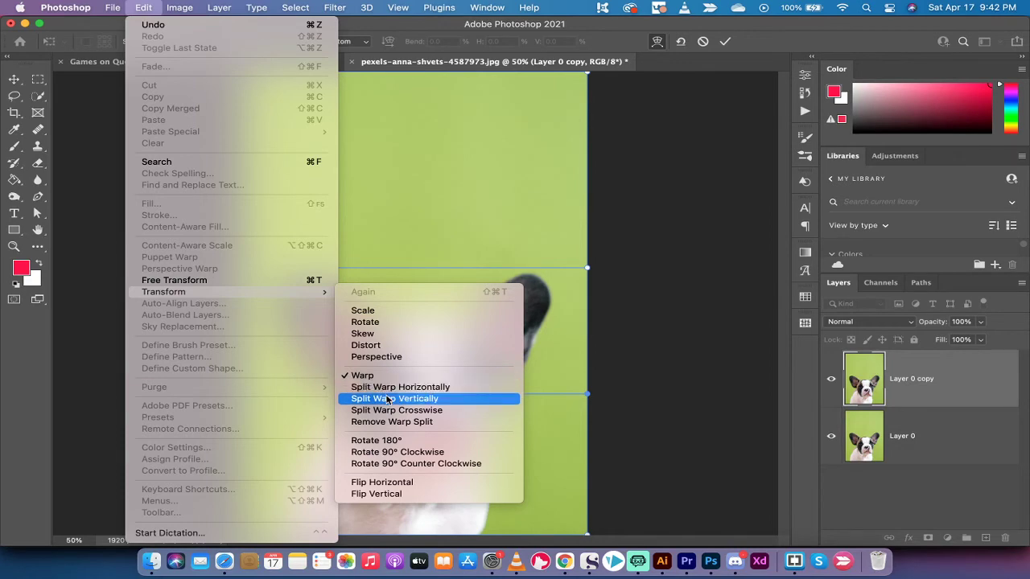
left_click(388, 399)
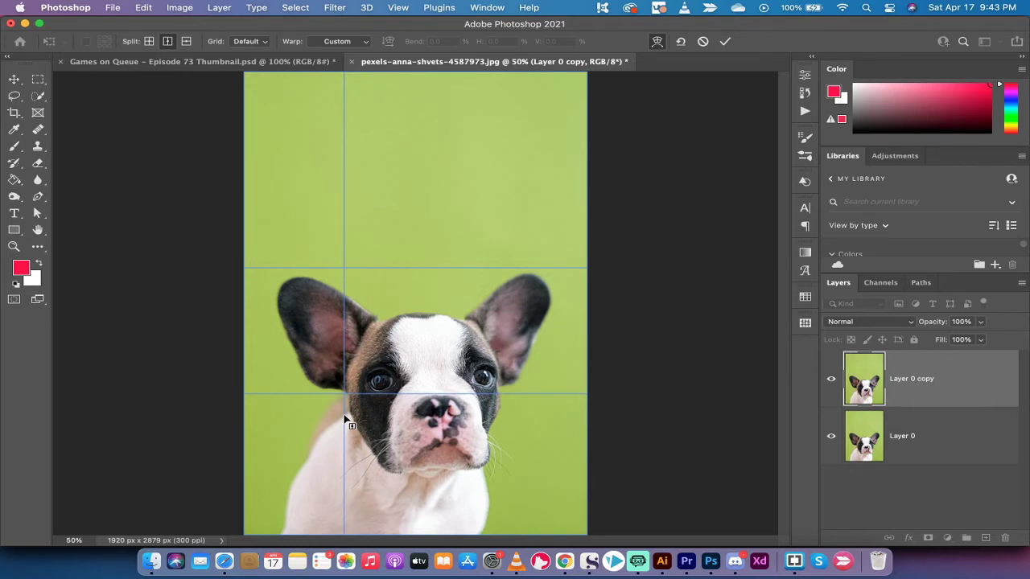
left_click(345, 417)
Add a second vertical warp split along the right side of the face.
left_click(149, 7)
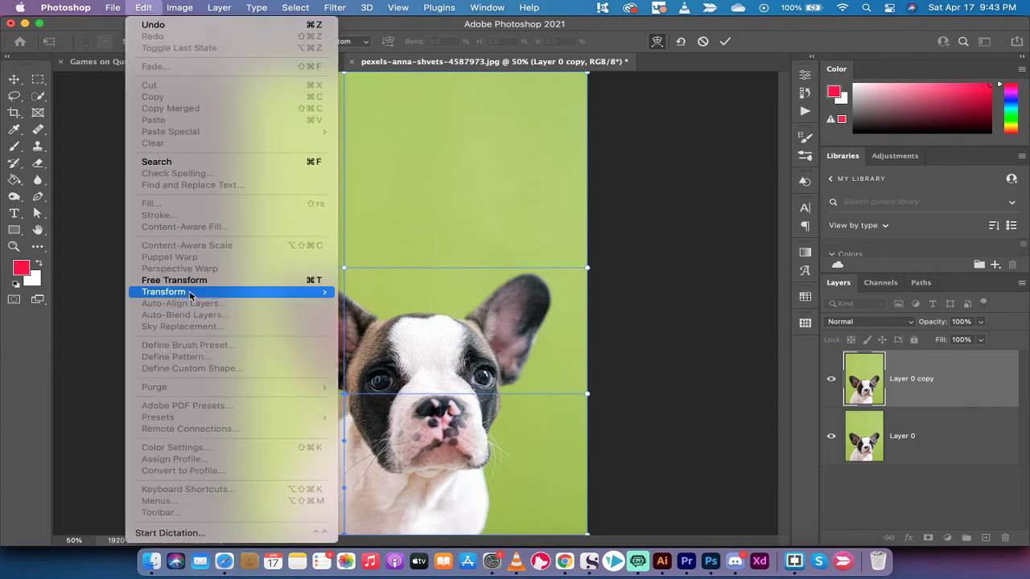
mouse_move(254, 295)
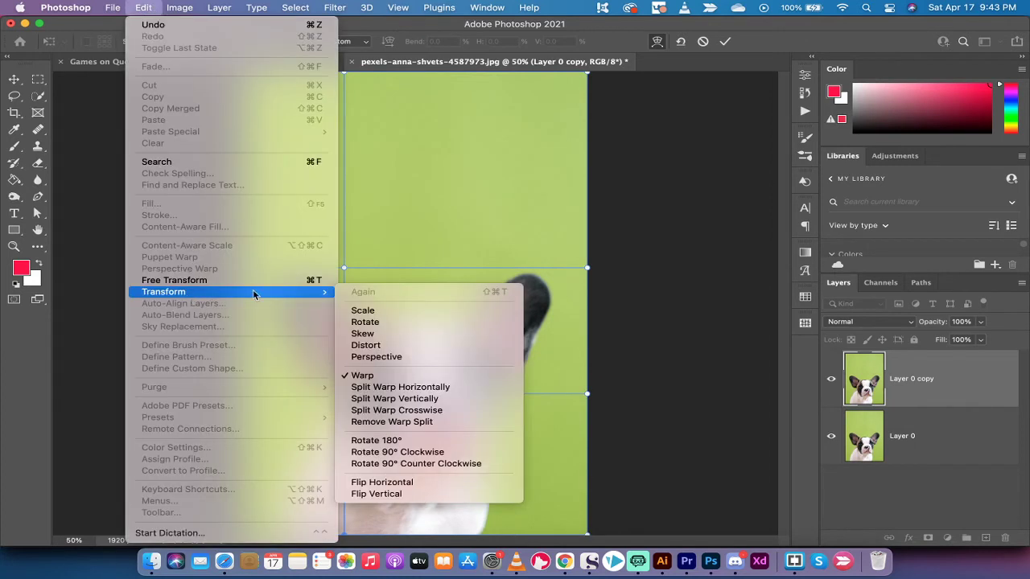
left_click(399, 398)
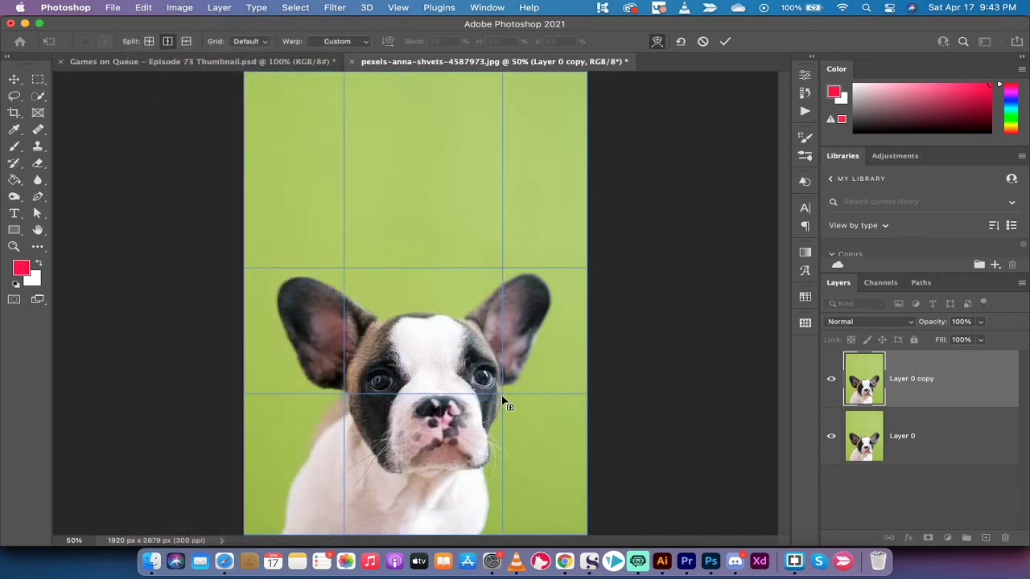
left_click(502, 395)
Drag the right-edge point beside the ear up and outward, stretching the right ear area.
left_click(502, 268)
left_click(588, 268)
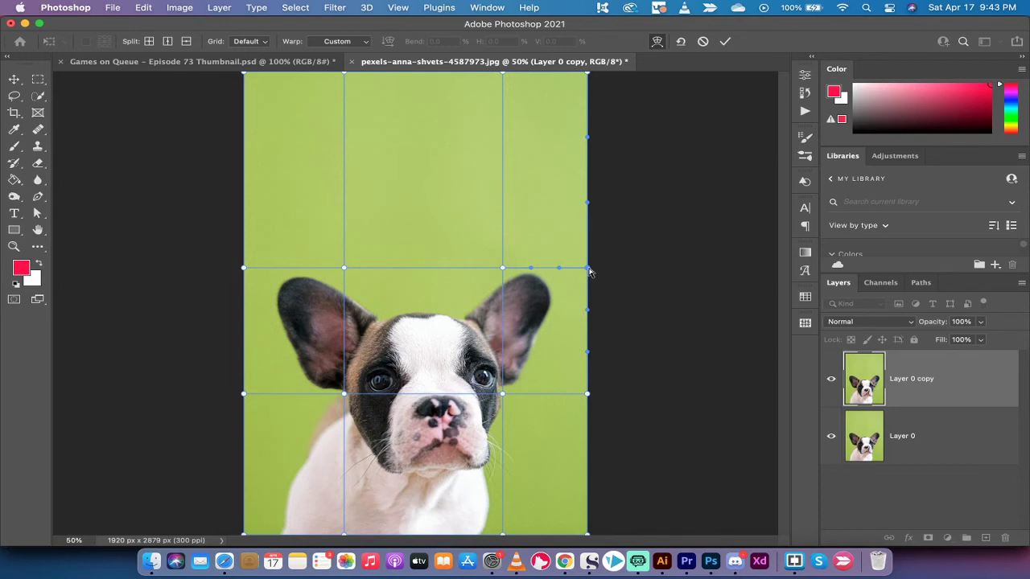
left_click_drag(587, 271, 601, 238)
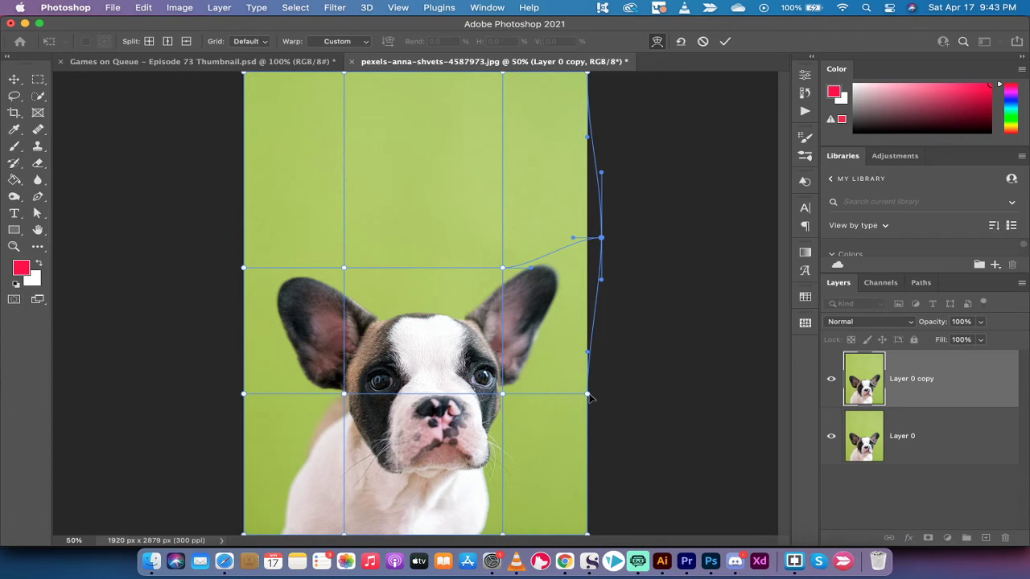
left_click_drag(588, 395, 604, 401)
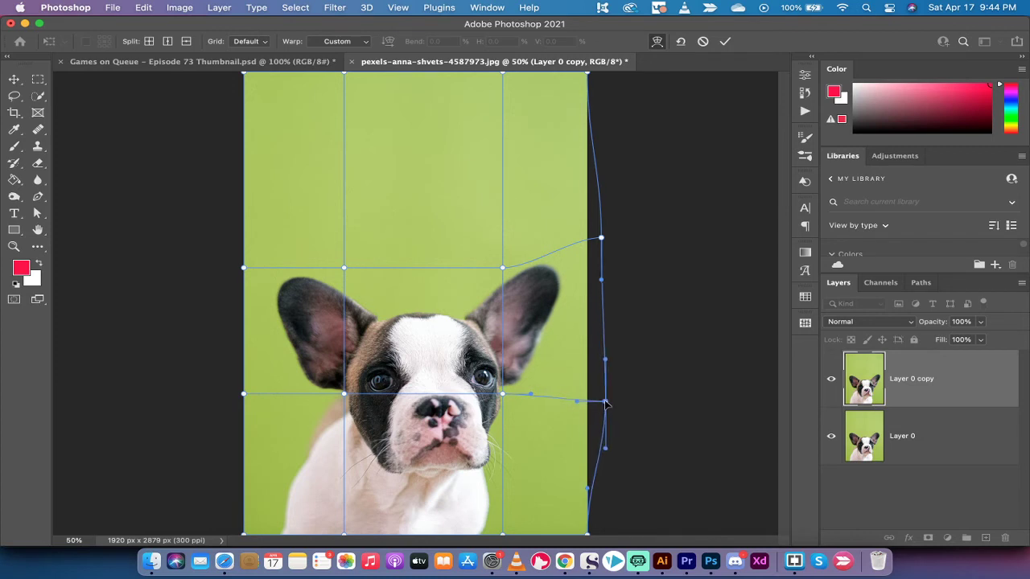
Bow the warp's right edge outward and lift the mesh above the right ear.
left_click(602, 281)
left_click_drag(602, 281, 607, 282)
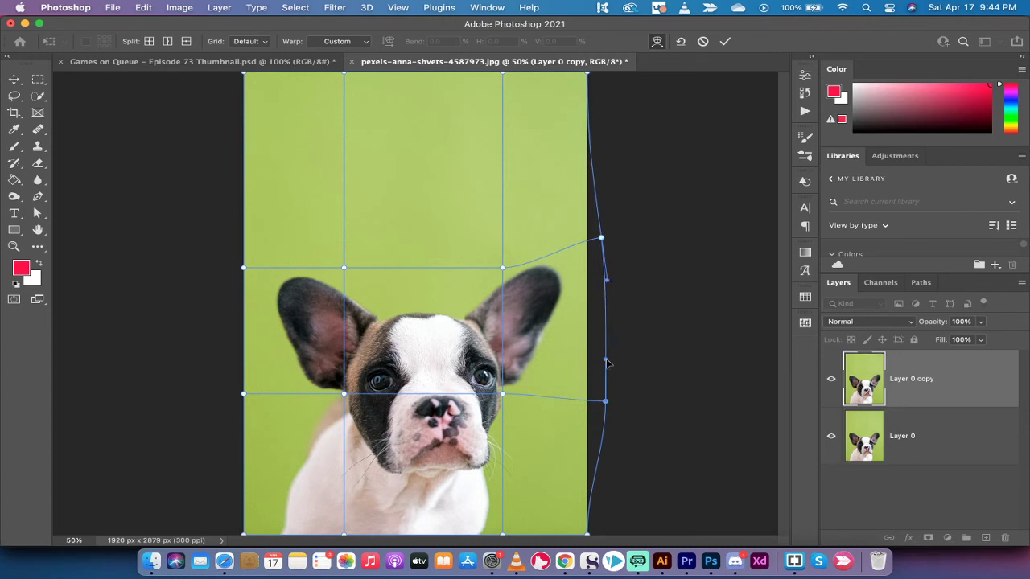
left_click_drag(605, 361, 618, 366)
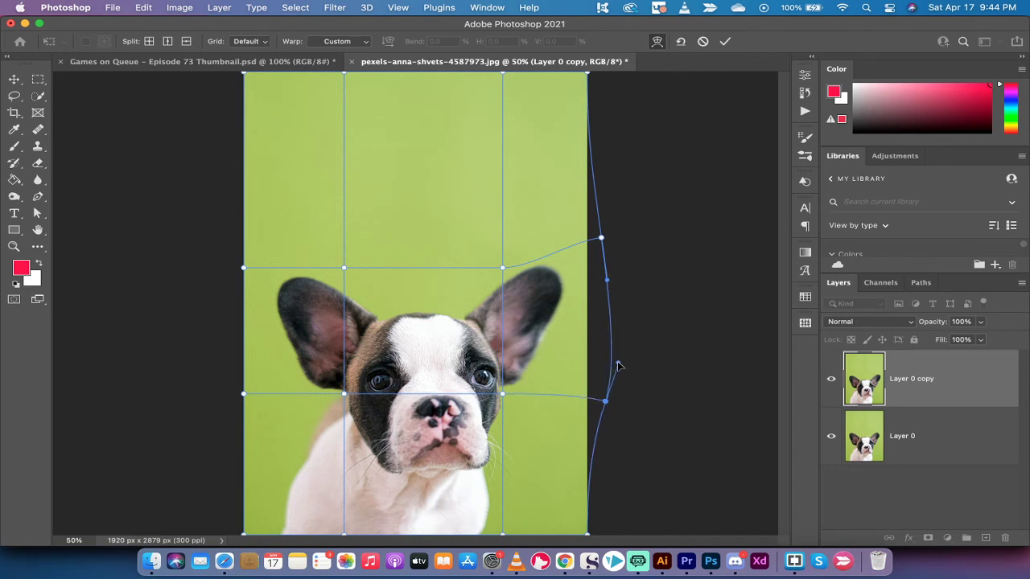
left_click_drag(502, 267, 502, 267)
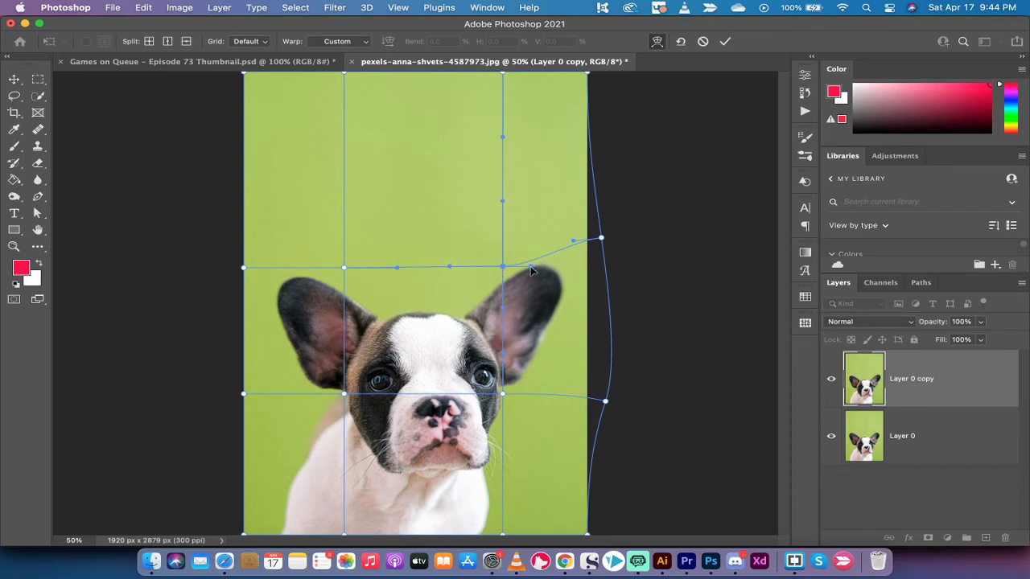
left_click_drag(531, 266, 531, 268)
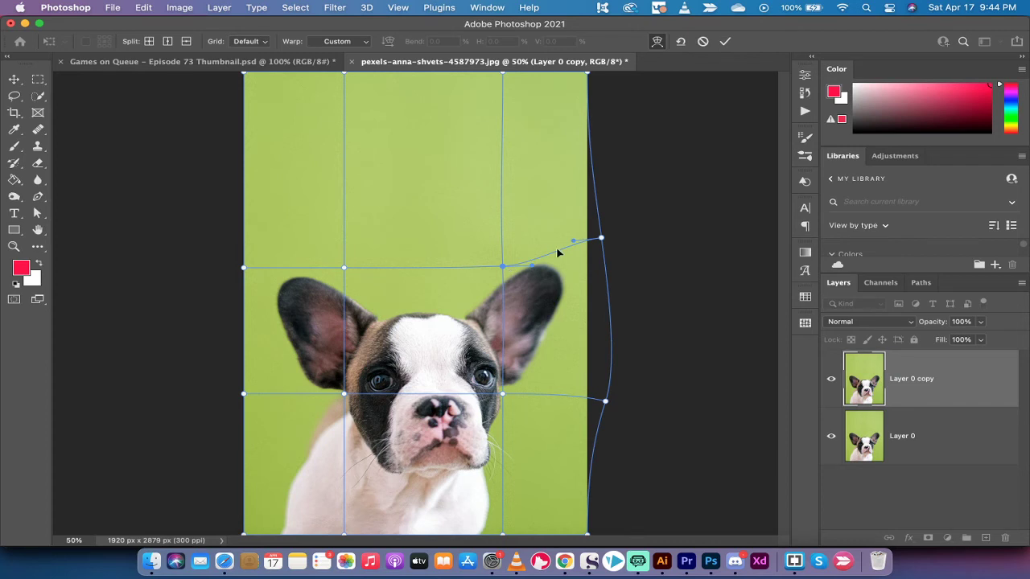
left_click_drag(574, 241, 587, 239)
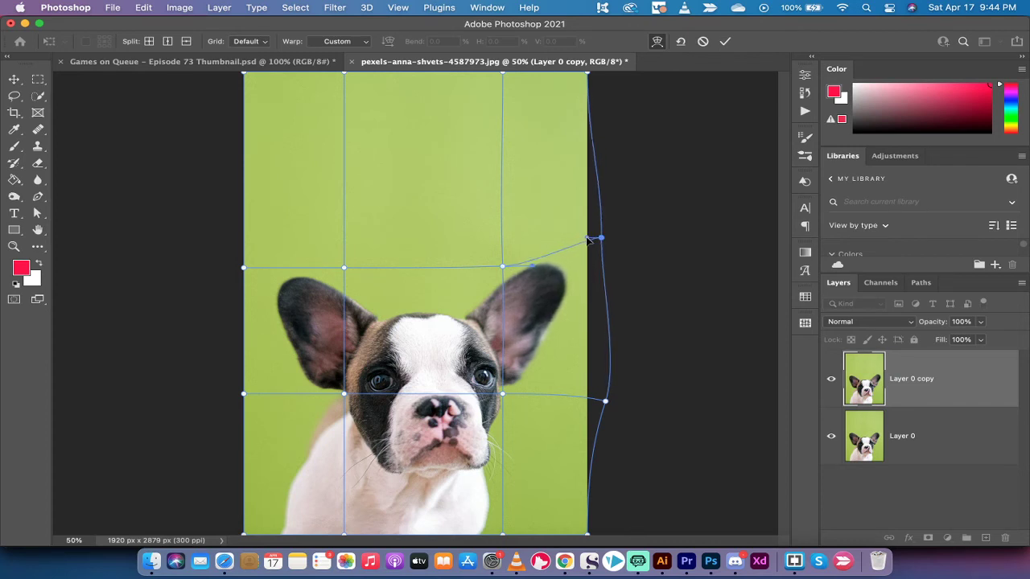
Pull the warp's left edge outward beside the ears, undoing an accidental warp of the face.
left_click(244, 267)
left_click_drag(245, 270, 230, 250)
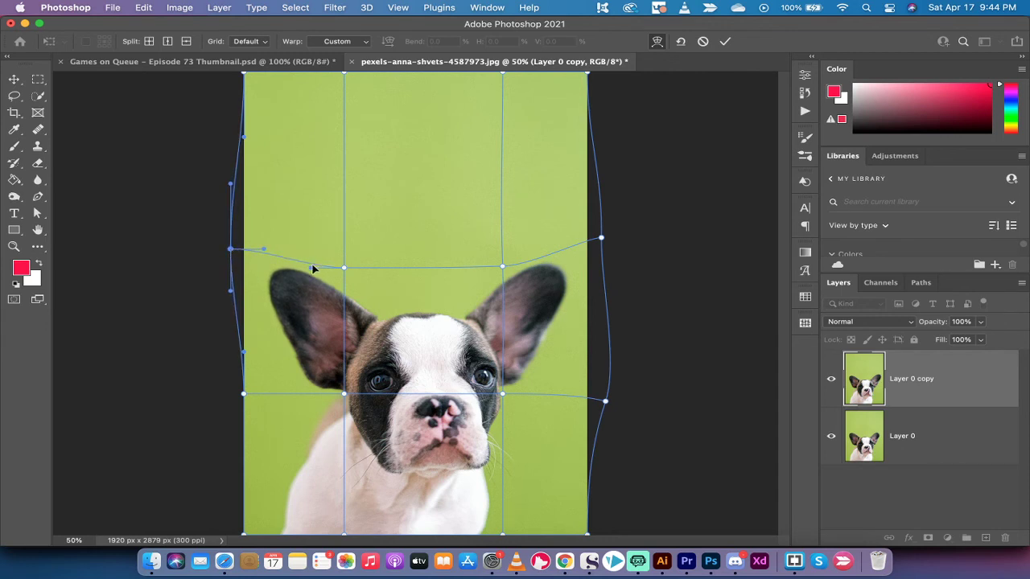
left_click_drag(313, 270, 314, 265)
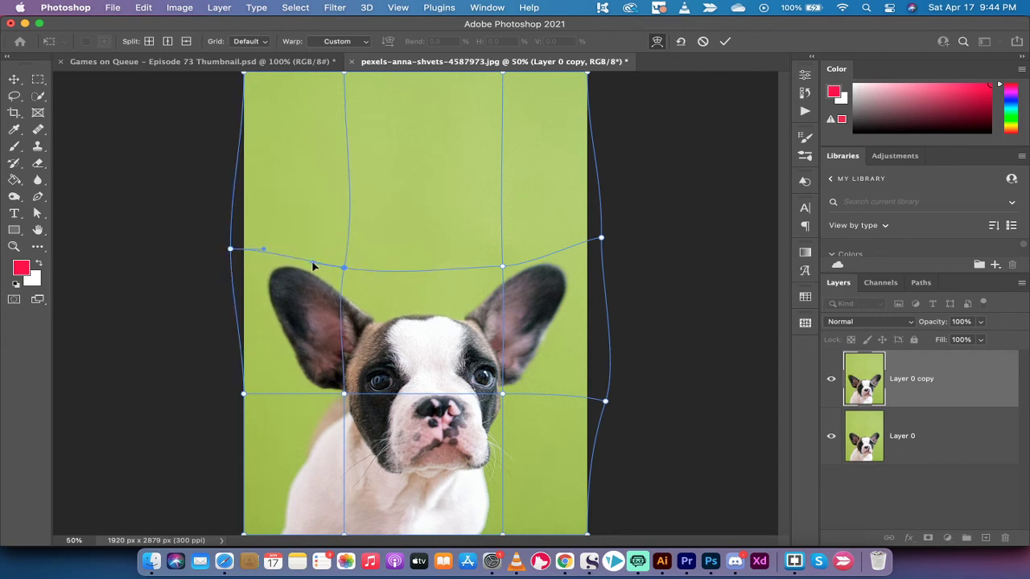
key("super+z")
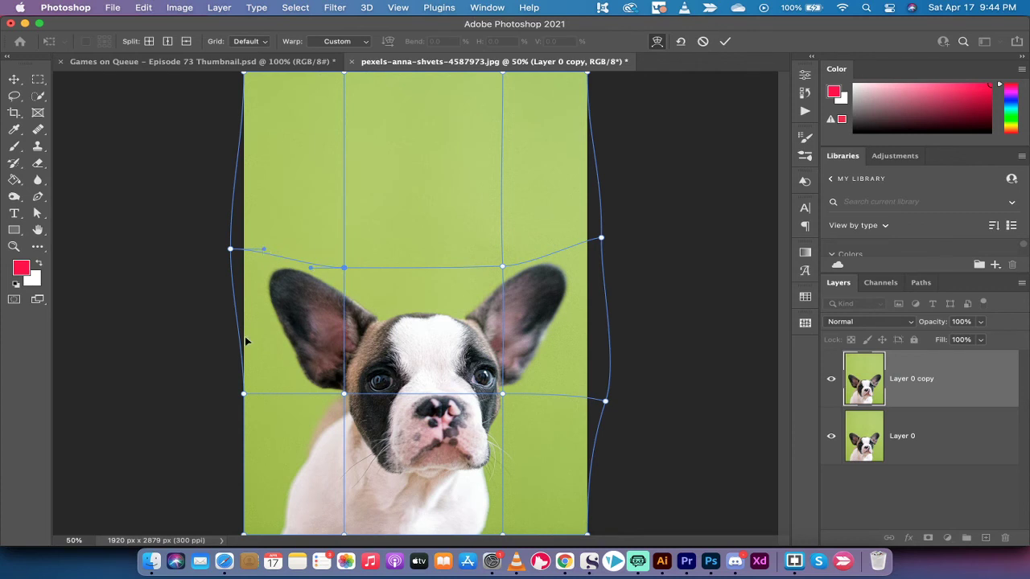
mouse_move(245, 396)
left_mouse_down()
mouse_move(227, 403)
mouse_move(241, 387)
left_mouse_up()
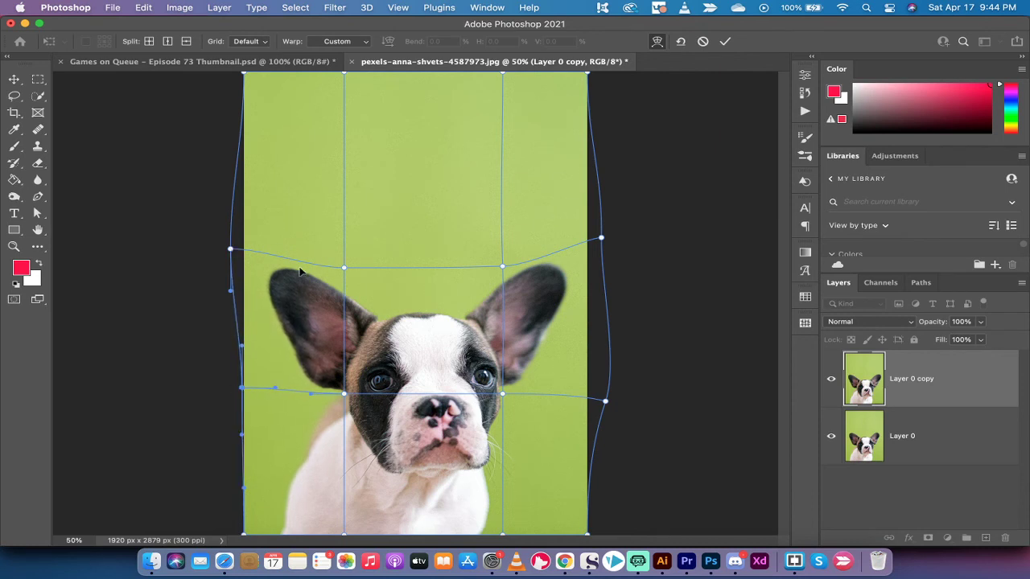
left_click(232, 249)
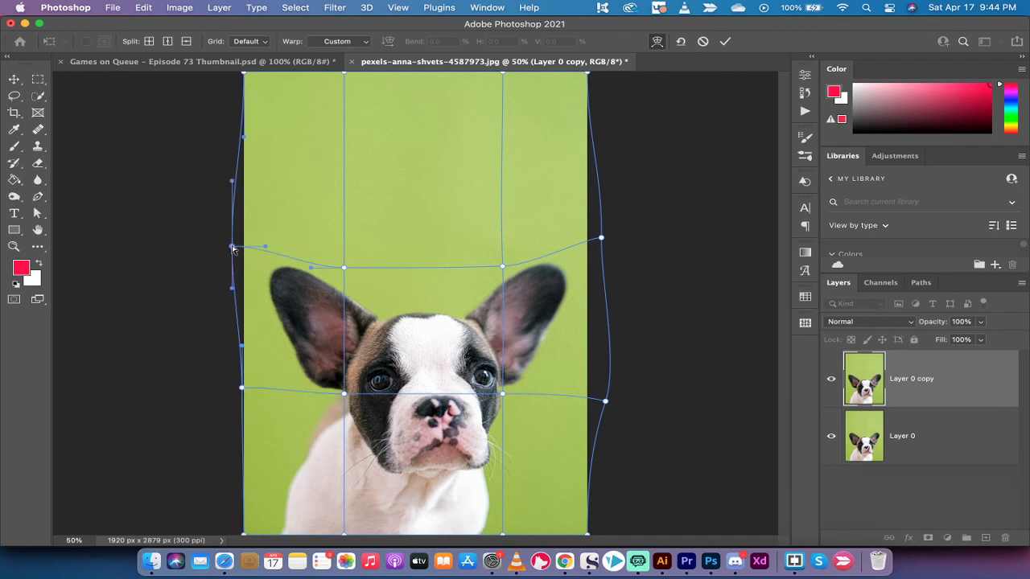
left_click_drag(232, 247, 231, 246)
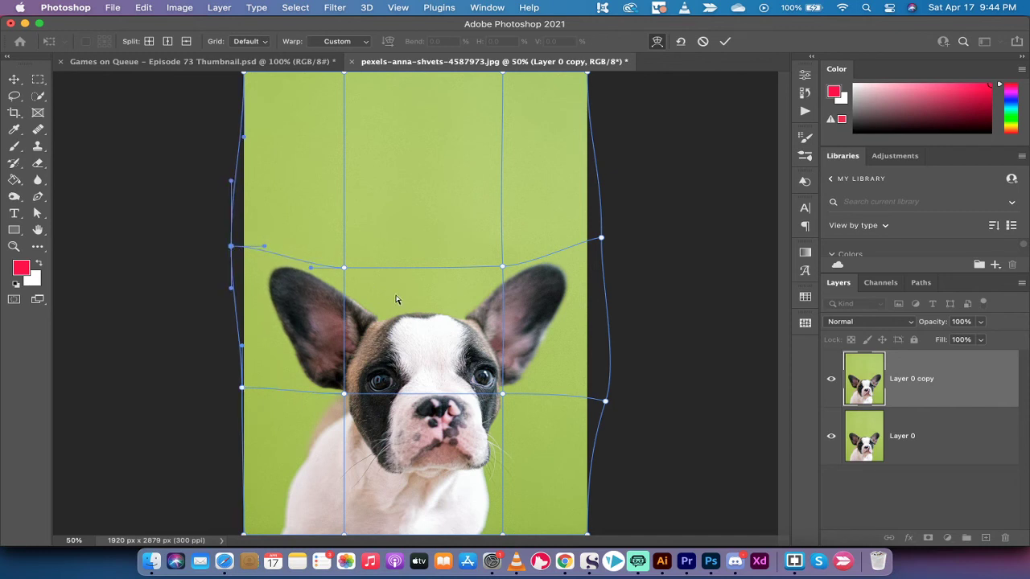
left_click(502, 268)
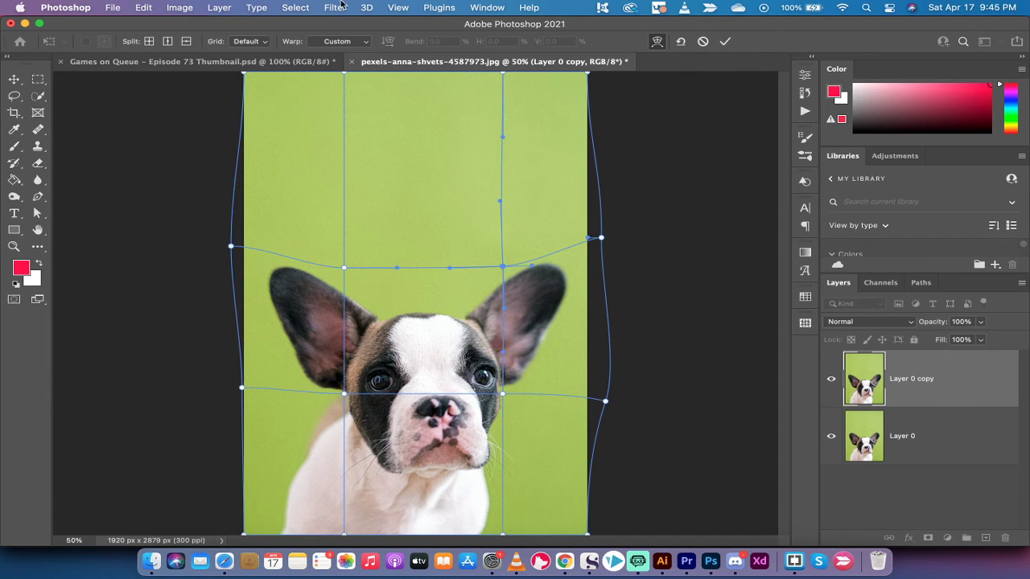
Add a crosswise warp split running through the ears.
left_click(143, 7)
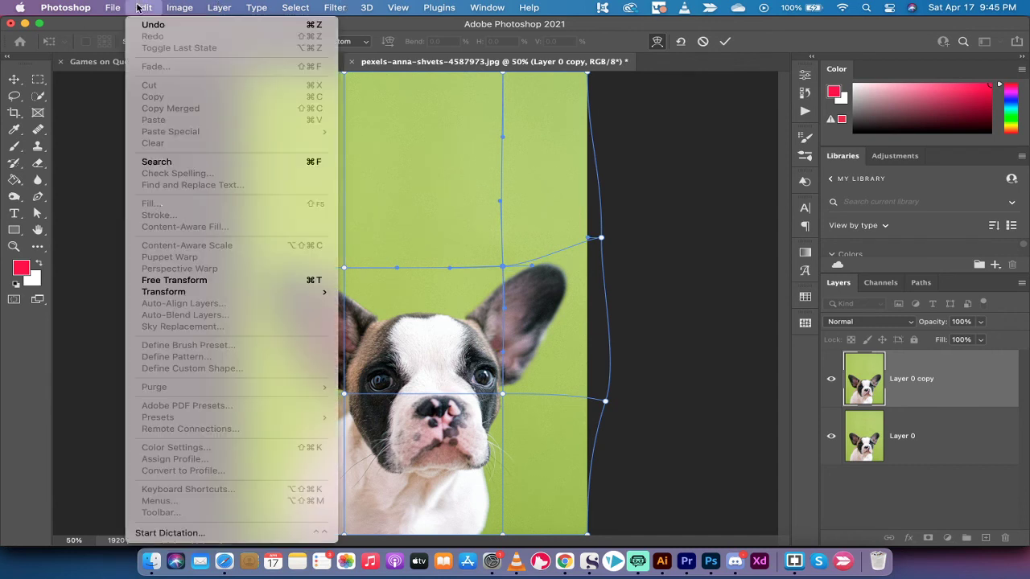
mouse_move(180, 296)
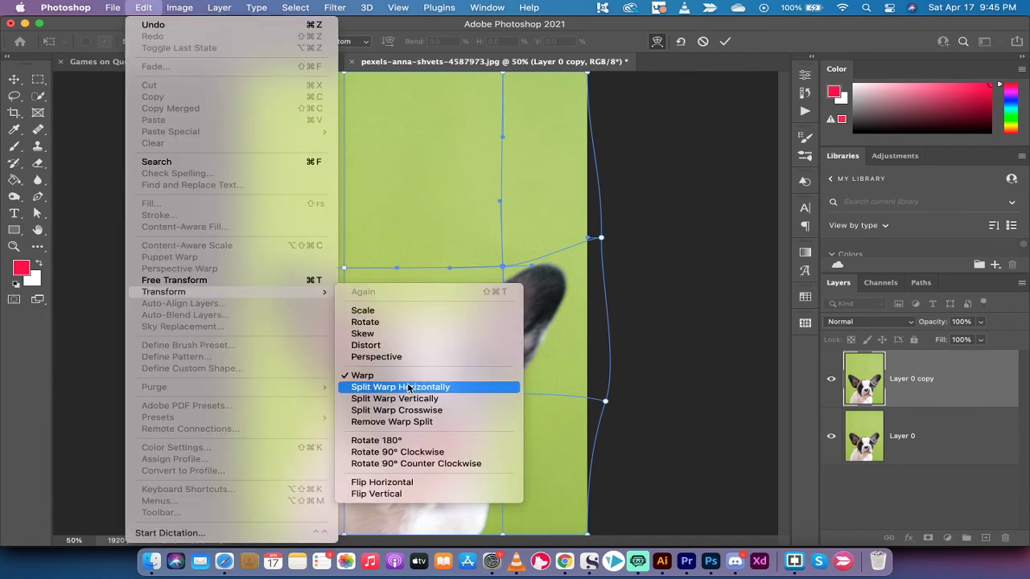
left_click(406, 416)
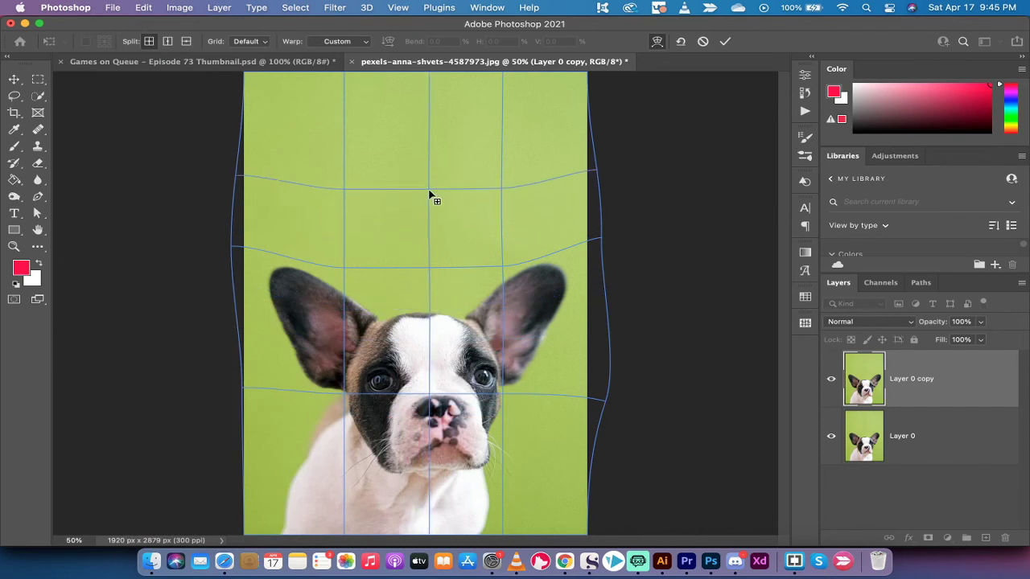
left_click(427, 313)
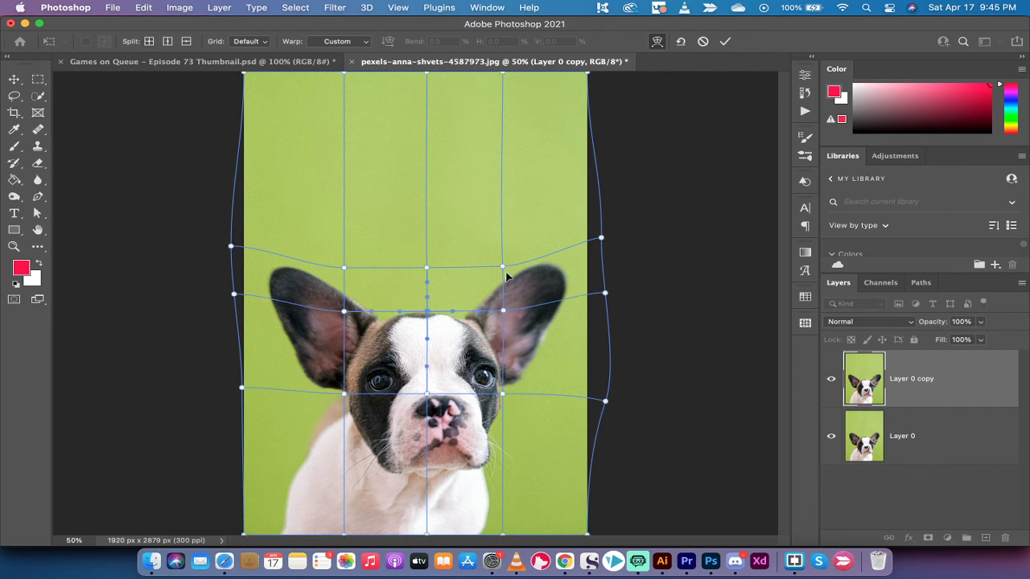
Raise the grid points above both ears and between them, and stretch the left ear outward.
left_click_drag(501, 269, 501, 259)
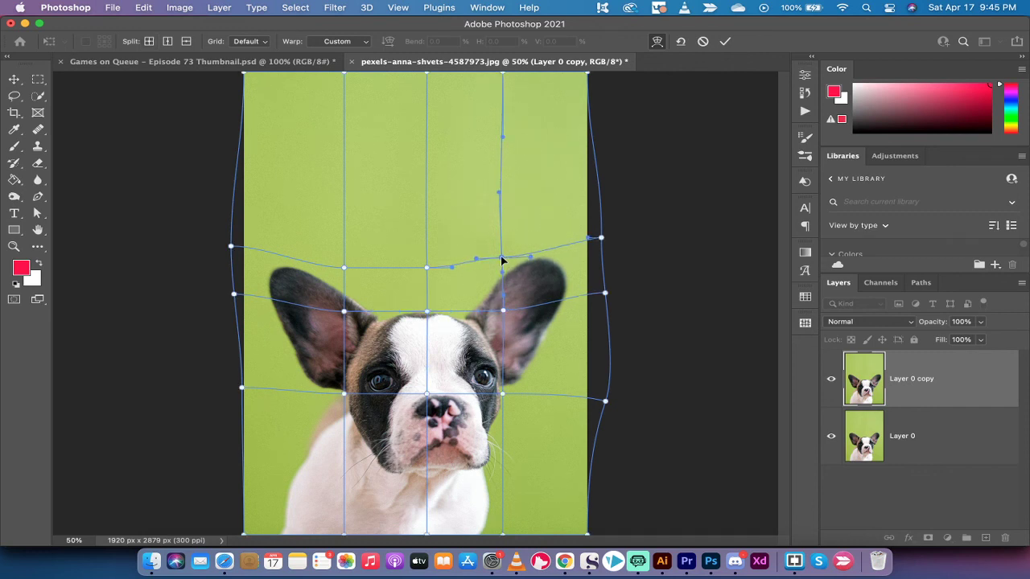
left_click_drag(344, 268, 344, 258)
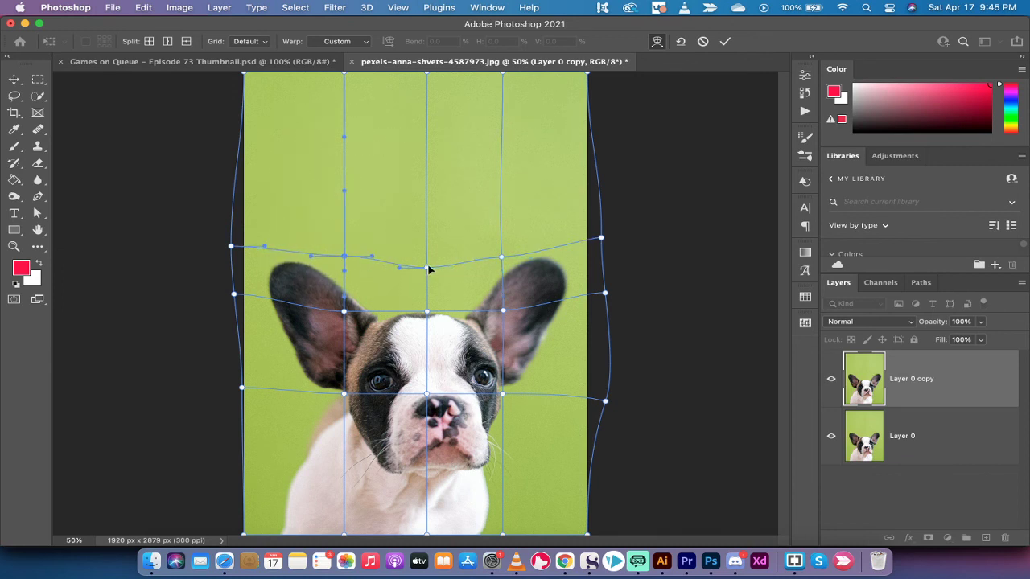
left_click_drag(427, 268, 424, 257)
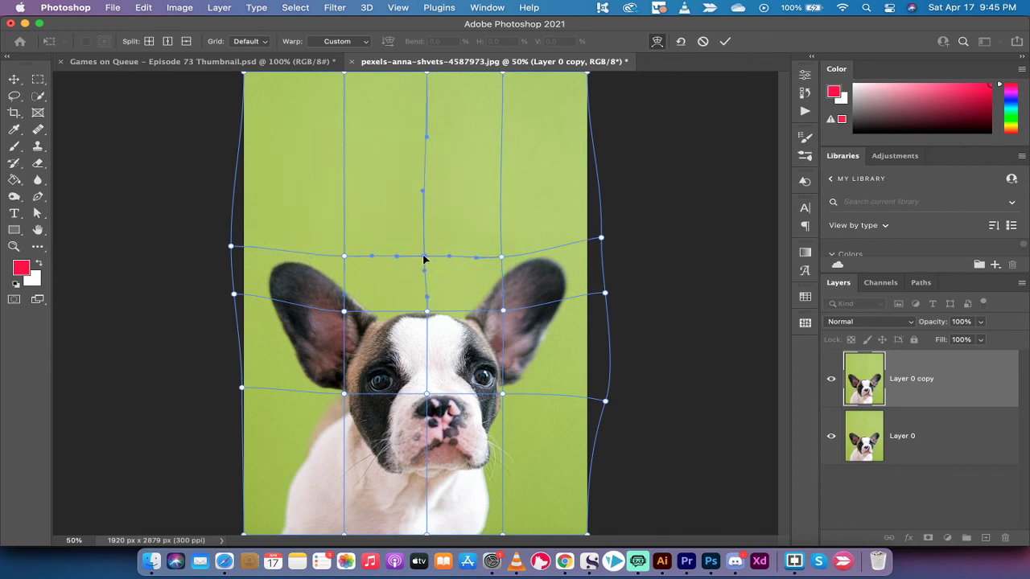
left_click(345, 312)
left_click_drag(268, 294, 260, 294)
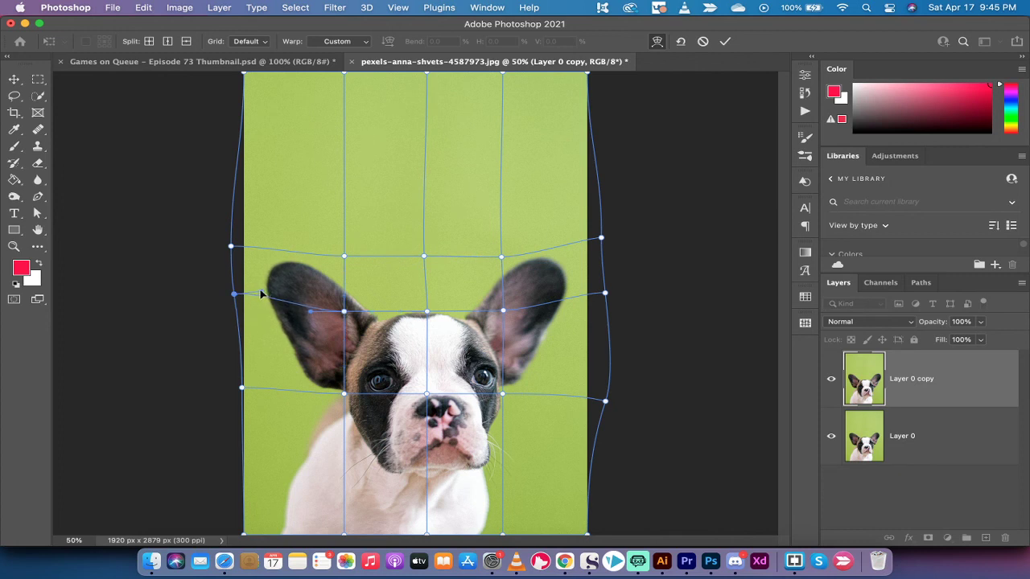
left_click(603, 294)
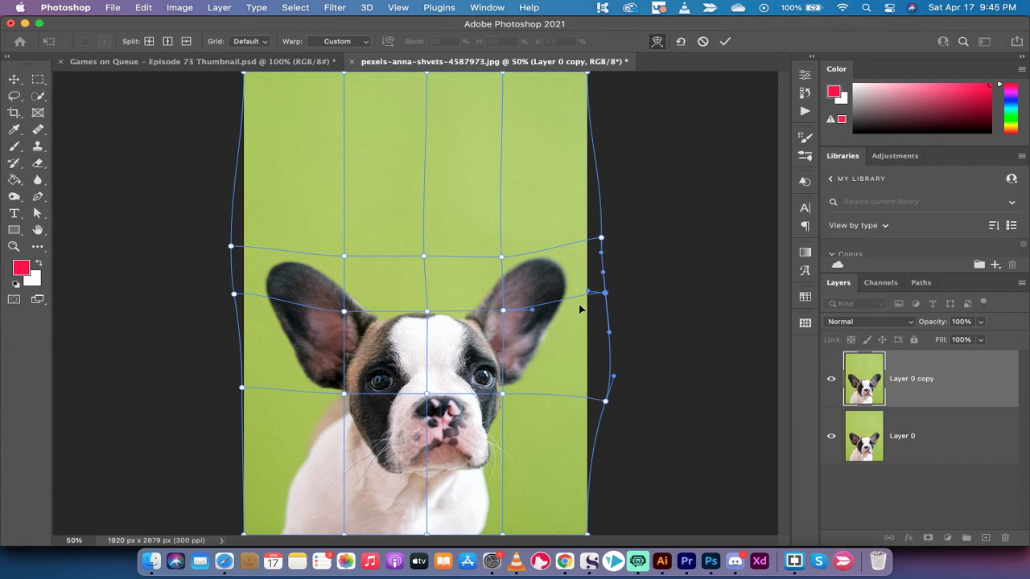